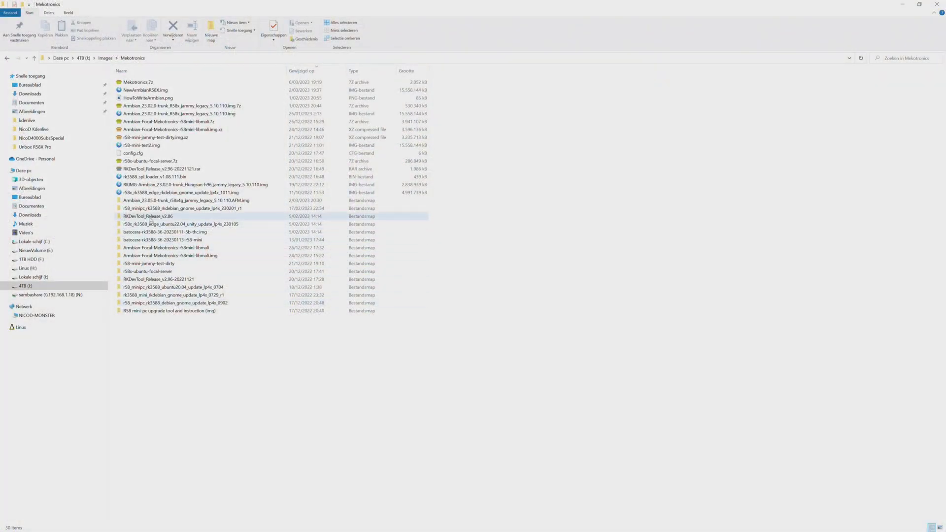
# Launch RKDevTool.exe from the RKDevTool_Release_v2.96-20221121 release folder.
pyautogui.click(143, 217)
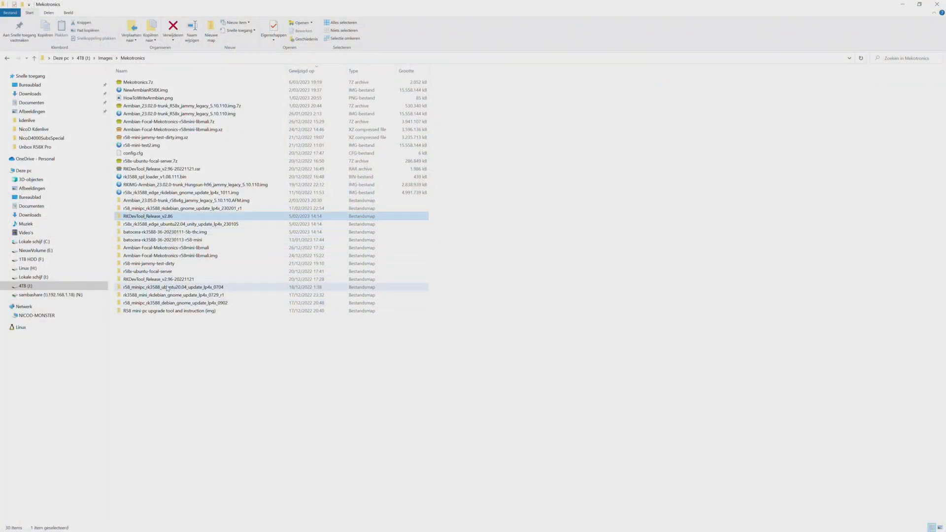
pyautogui.click(153, 280)
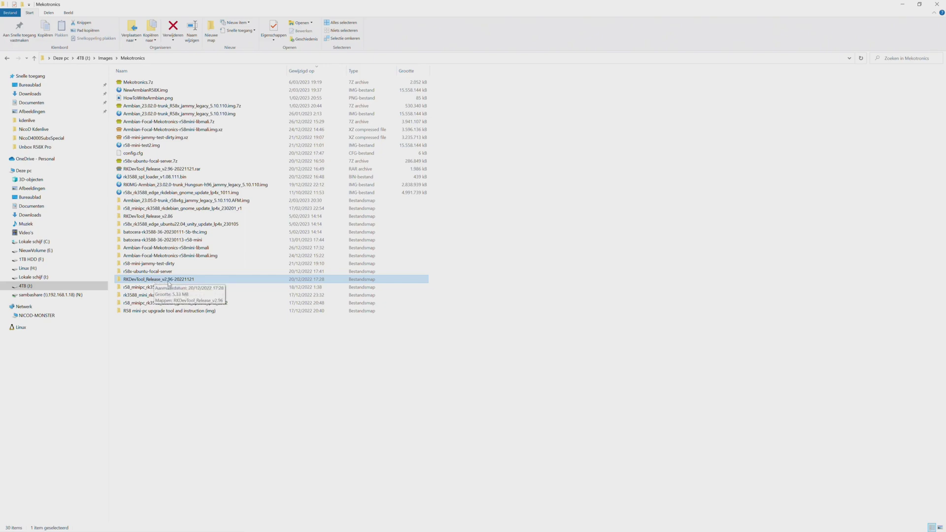
pyautogui.doubleClick(171, 280)
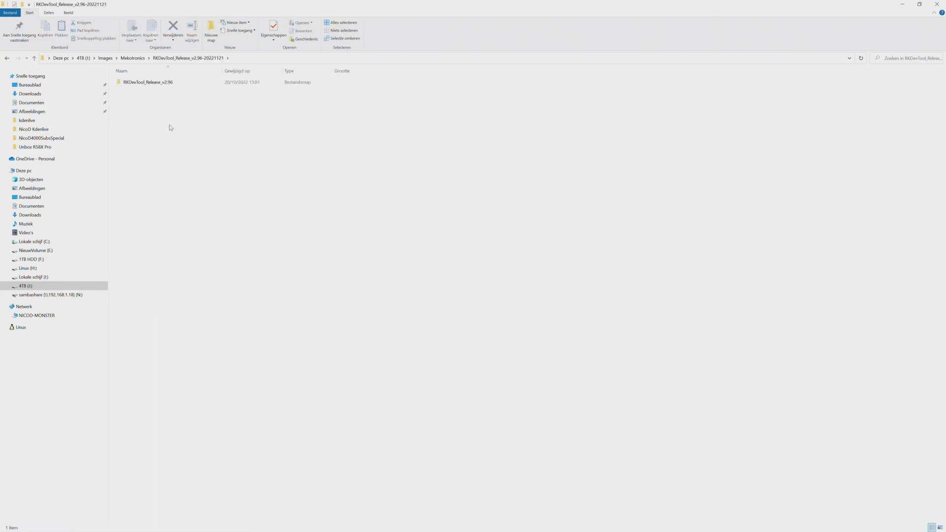
pyautogui.doubleClick(155, 83)
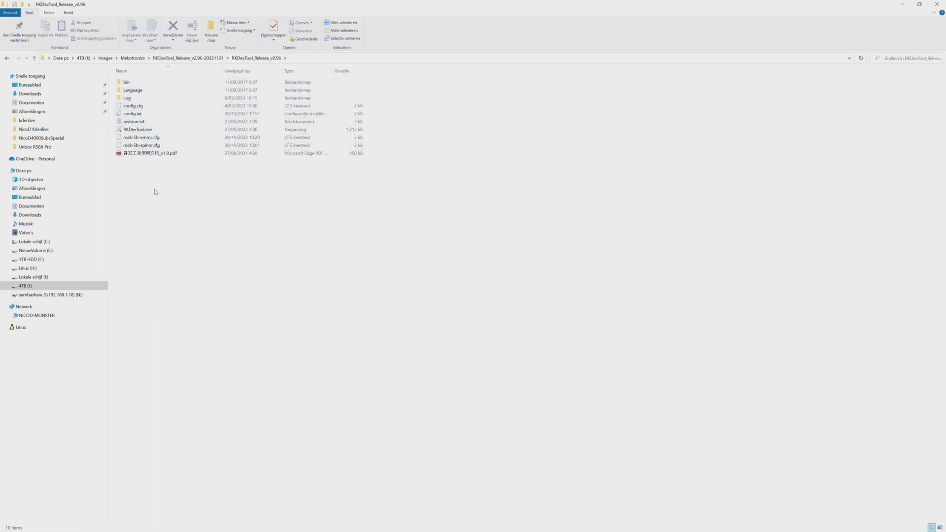
pyautogui.click(145, 130)
pyautogui.doubleClick(144, 130)
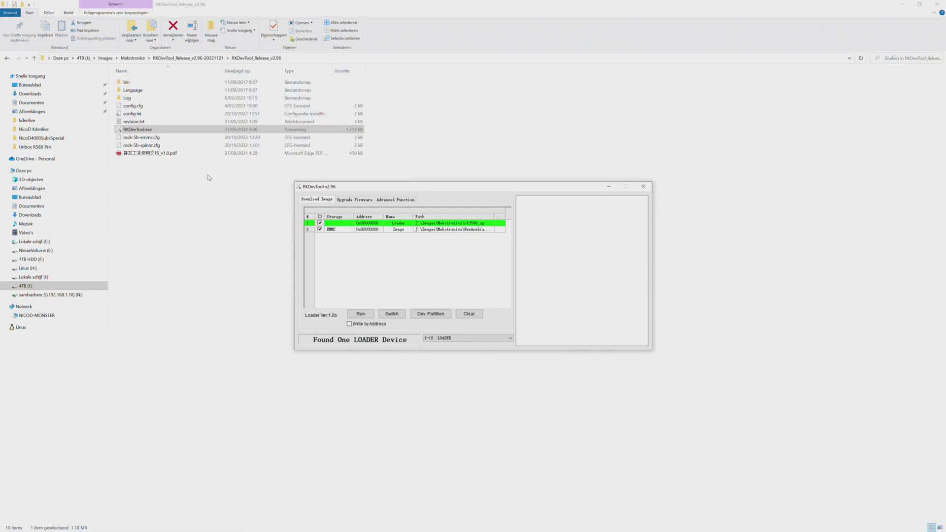
# Load r58_minipc_rk3588_rkdebian_gnome_update_lp4x_230201_r1.img as the Upgrade Firmware image.
pyautogui.click(349, 200)
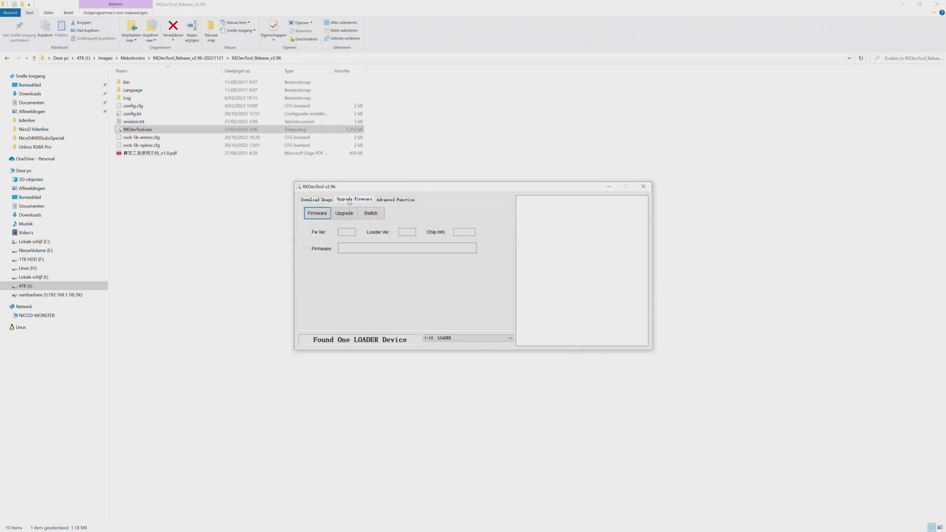
pyautogui.click(322, 218)
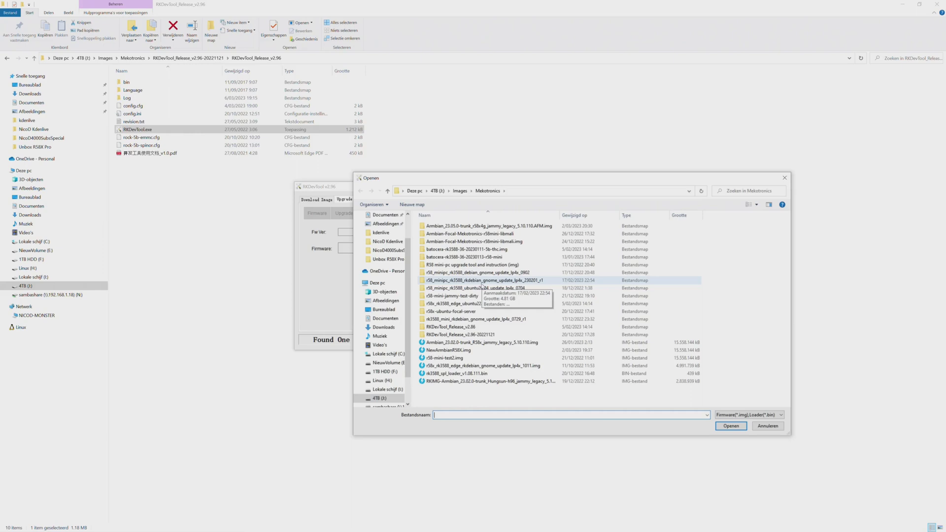
pyautogui.doubleClick(482, 281)
pyautogui.click(472, 228)
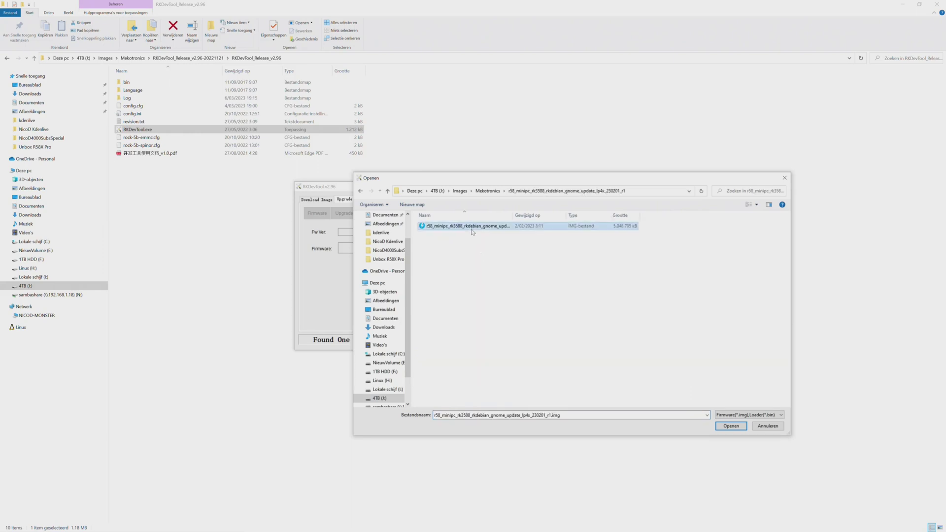
pyautogui.doubleClick(472, 227)
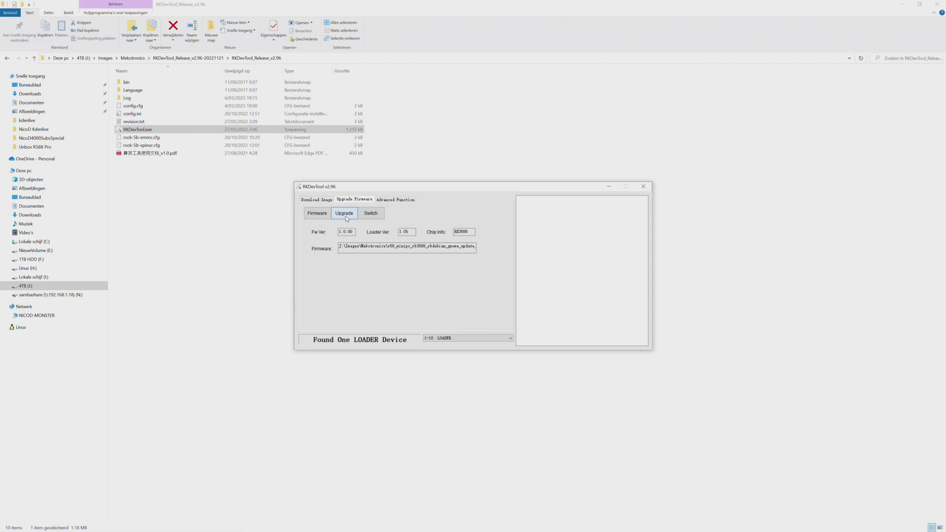
# Start the Debian firmware upgrade, then search the web for the Mekotronics download page.
pyautogui.click(345, 214)
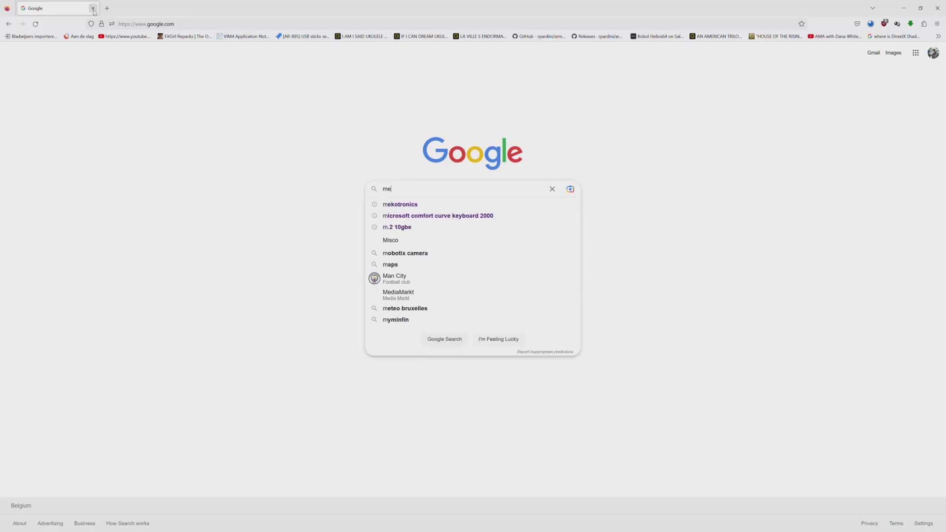
pyautogui.write('ronics')
pyautogui.press('Down')
pyautogui.press('Return')
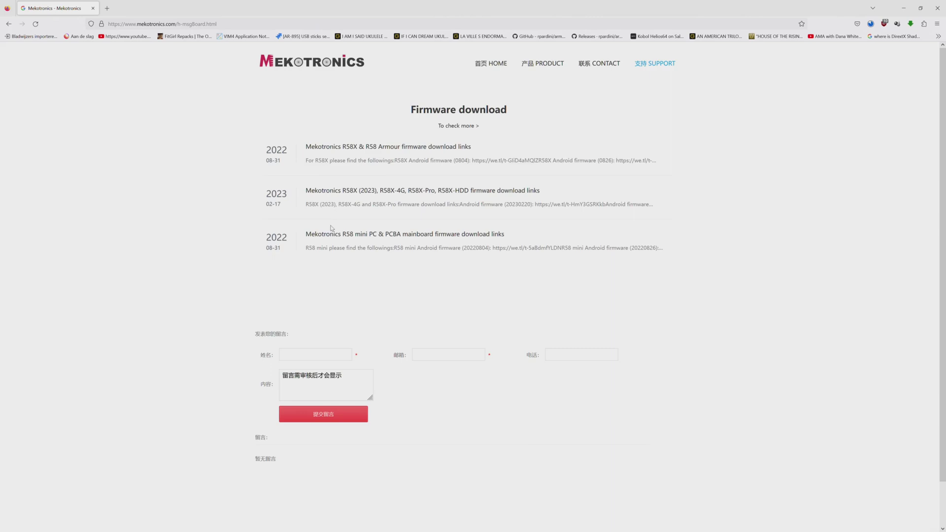
# Open the R58 mini firmware download links article and highlight its title and Android (20230221) line.
pyautogui.click(329, 239)
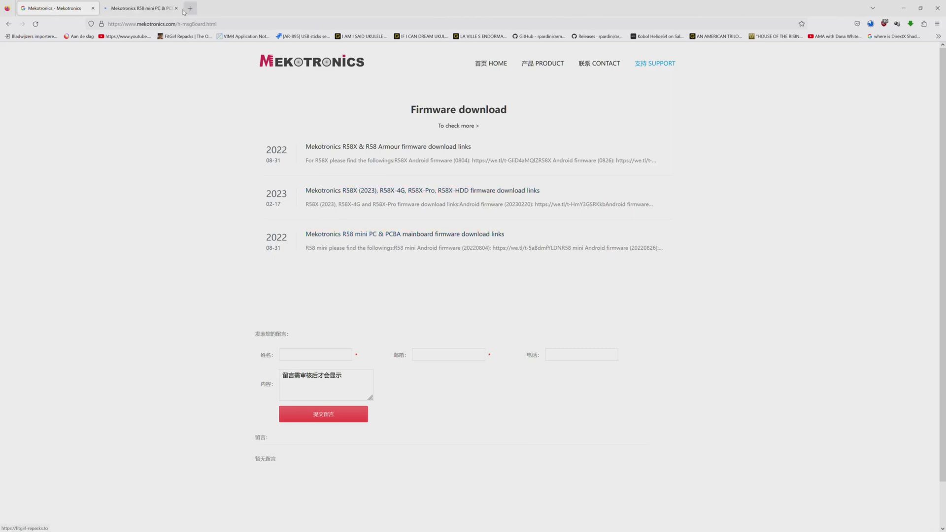
pyautogui.moveTo(423, 181); pyautogui.dragTo(254, 161)
pyautogui.click(462, 188)
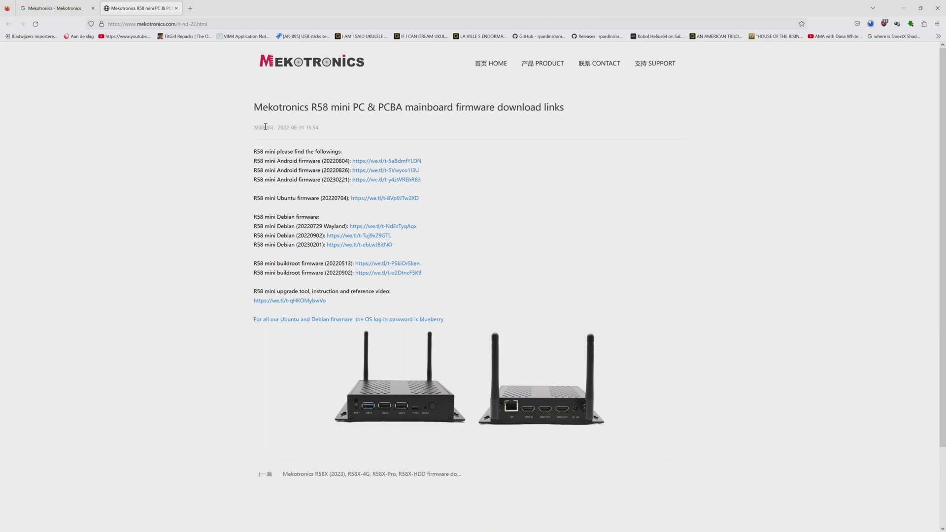
pyautogui.moveTo(255, 107); pyautogui.dragTo(343, 146)
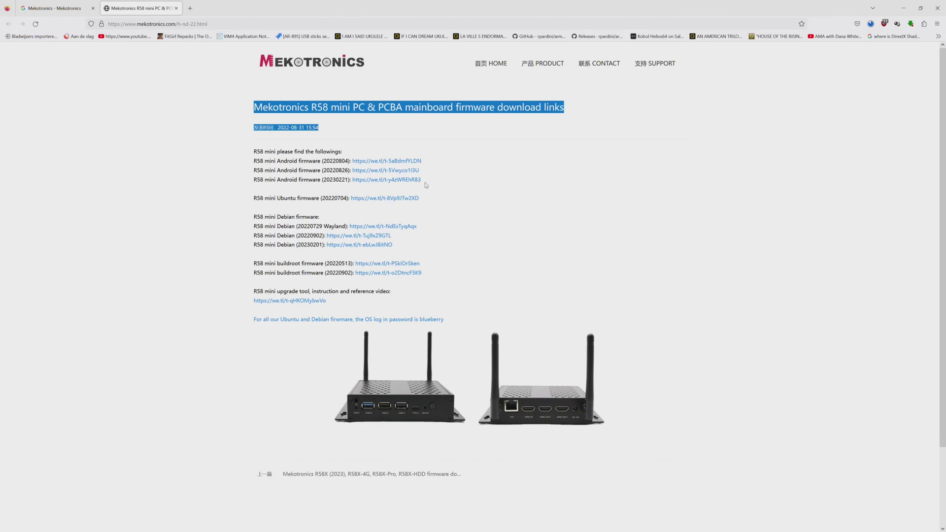
pyautogui.moveTo(423, 183); pyautogui.dragTo(255, 180)
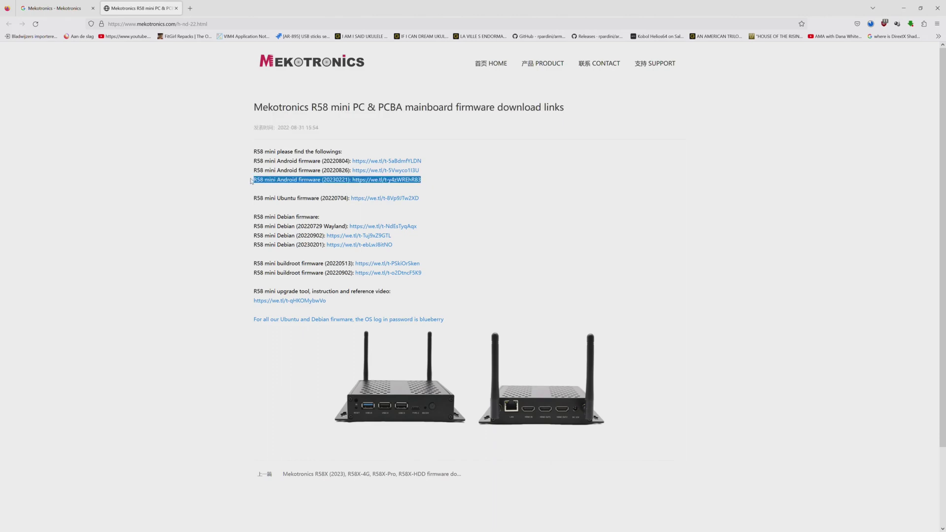
pyautogui.click(320, 199)
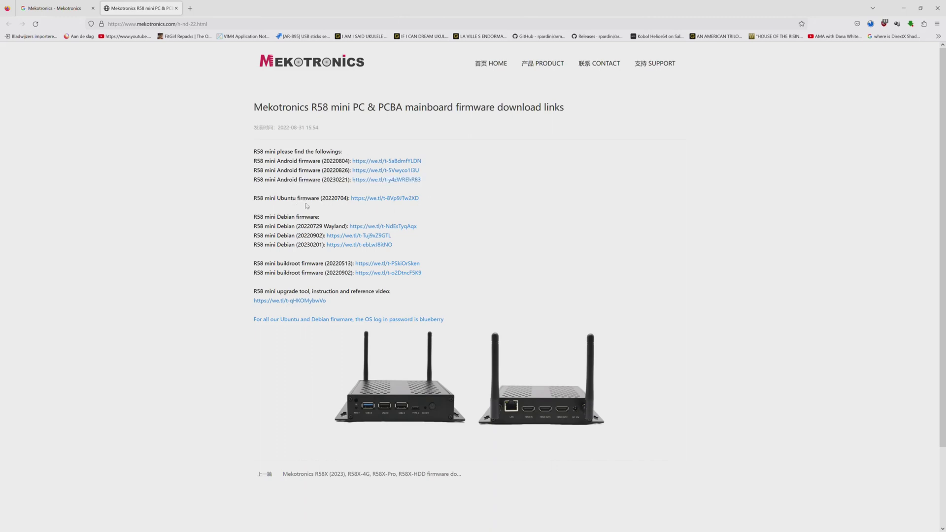
# Highlight the Ubuntu, Debian (20220729 Wayland), buildroot and upgrade tool download lines.
pyautogui.moveTo(420, 198); pyautogui.dragTo(252, 201)
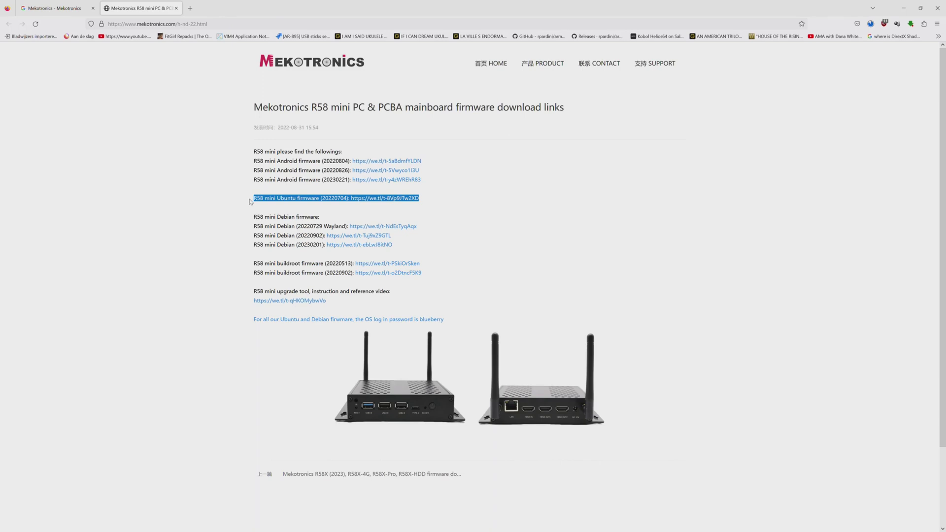
pyautogui.click(352, 222)
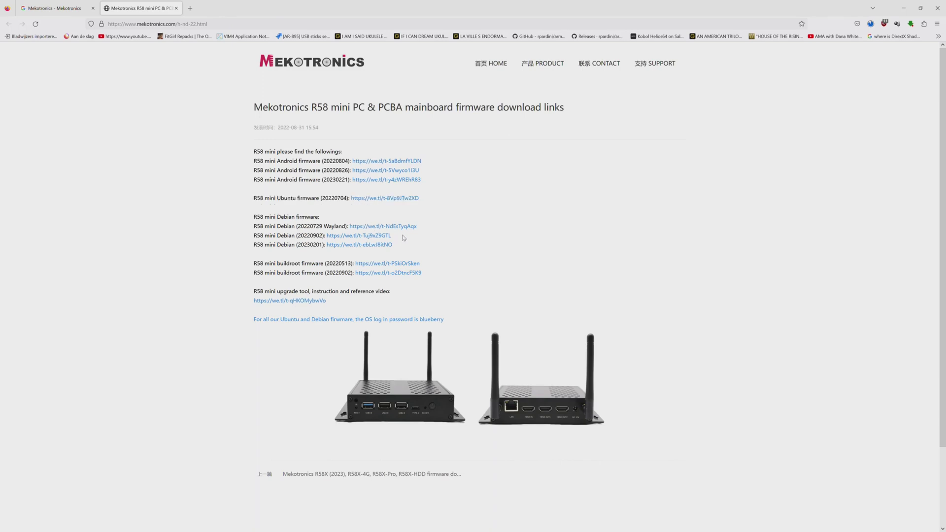
pyautogui.moveTo(423, 228); pyautogui.dragTo(255, 228)
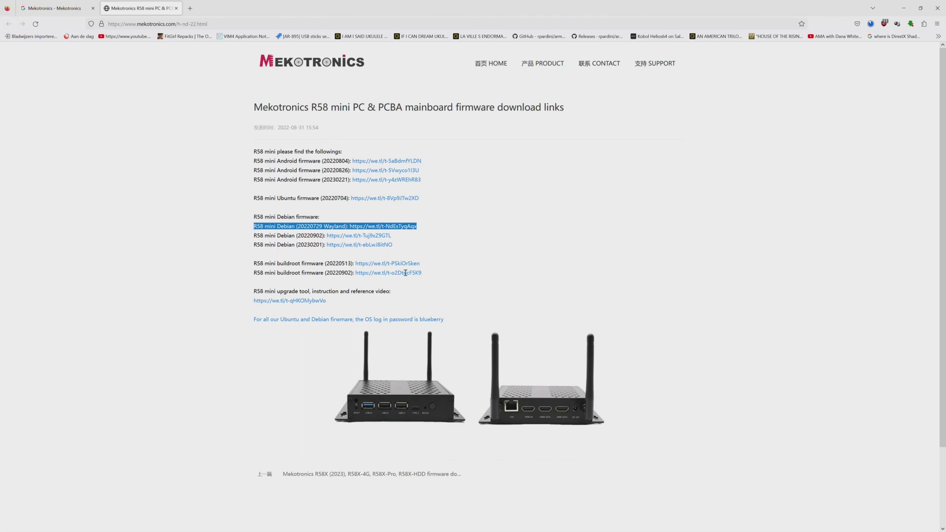
pyautogui.moveTo(423, 274); pyautogui.dragTo(250, 269)
pyautogui.click(342, 302)
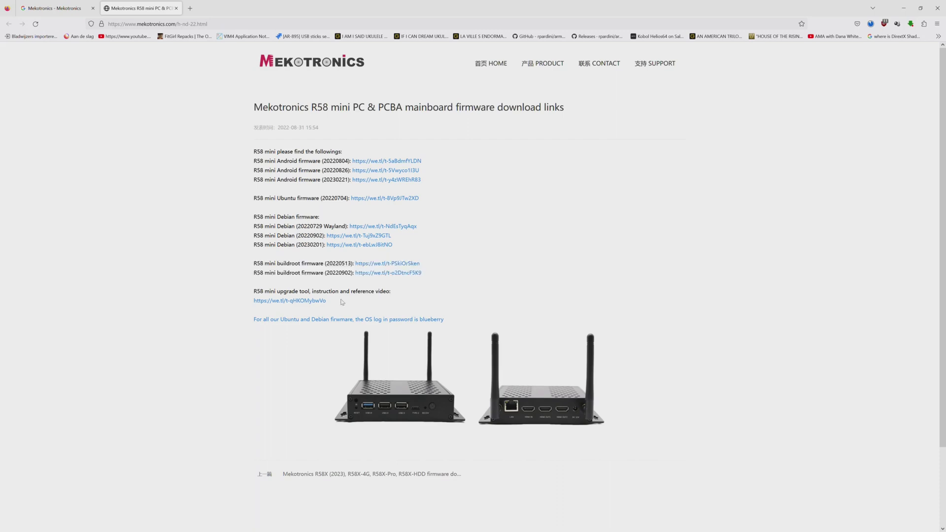
pyautogui.moveTo(342, 305); pyautogui.dragTo(259, 293)
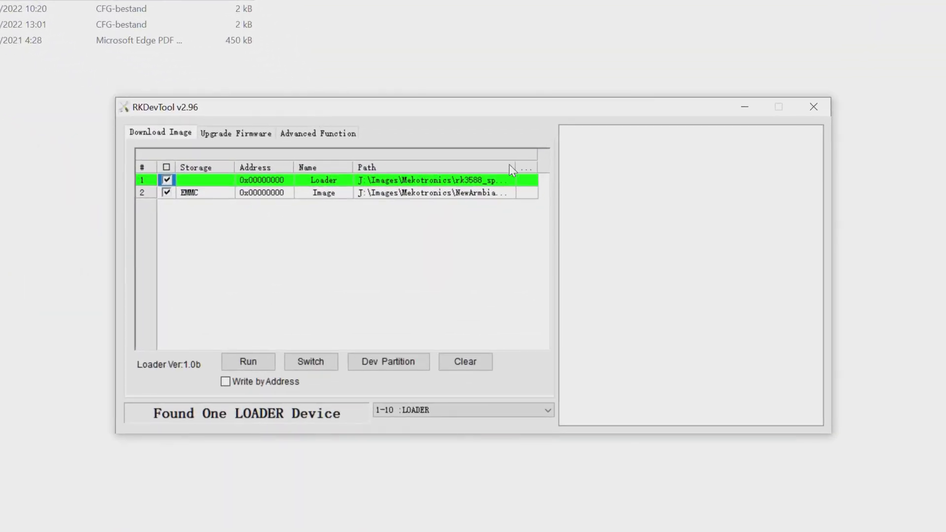
# Widen the Path column to reveal full loader and image paths, and open the Mekotronics folder.
pyautogui.moveTo(510, 165); pyautogui.dragTo(586, 172)
pyautogui.moveTo(367, 343); pyautogui.dragTo(345, 335)
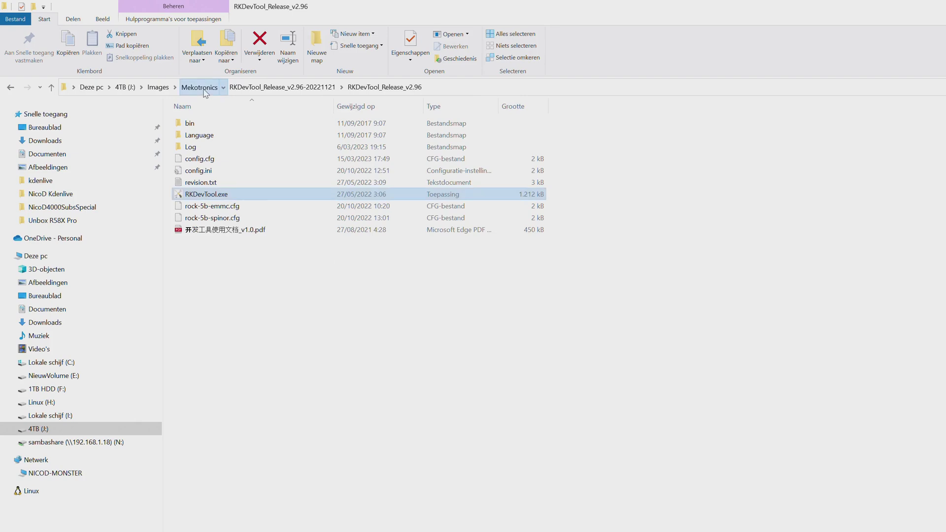
pyautogui.click(199, 87)
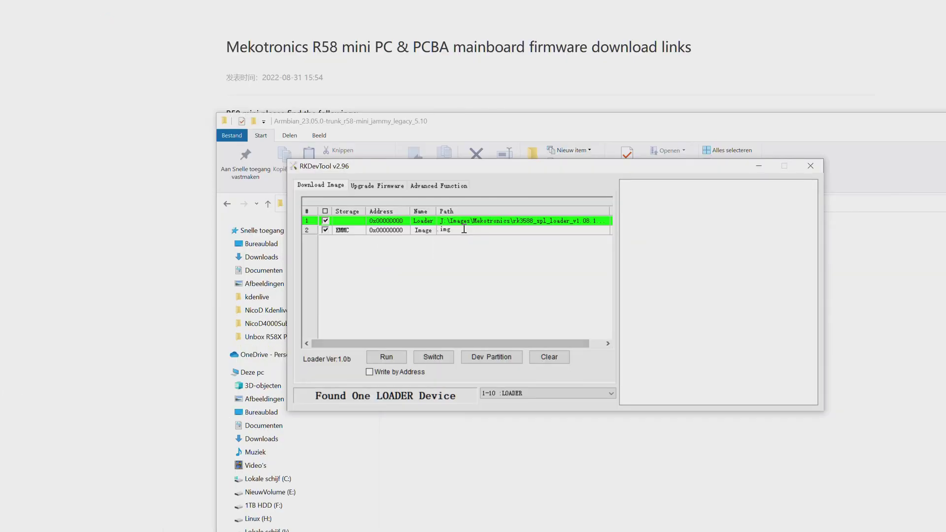
# Replace row 2's image path with the Armbian_23.05.0-trunk_r58-mini_jammy_legacy_5.10 folder path plus a backslash.
pyautogui.moveTo(570, 229); pyautogui.dragTo(513, 226)
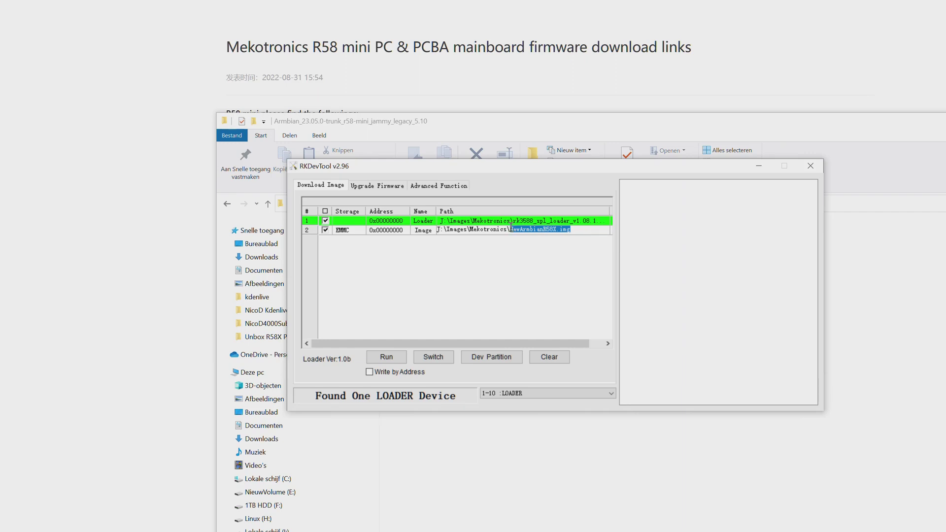
pyautogui.moveTo(511, 225); pyautogui.dragTo(433, 228)
pyautogui.press('BackSpace')
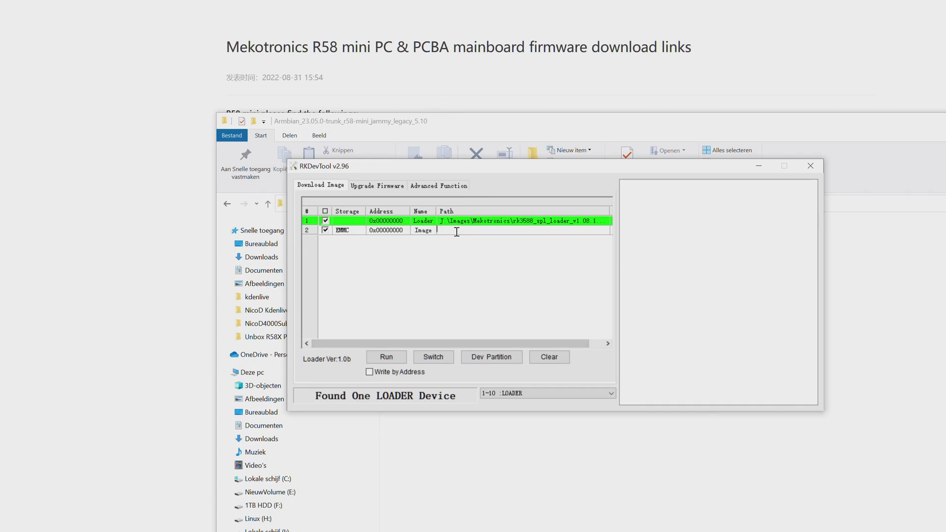
pyautogui.hotkey('ctrl', 'v')
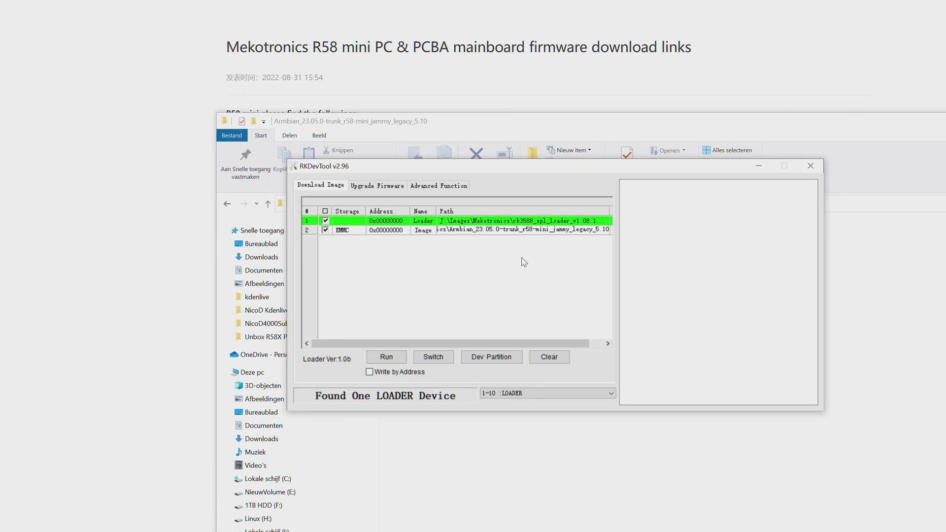
pyautogui.write('\\')
pyautogui.hotkey('alt', 'Tab')
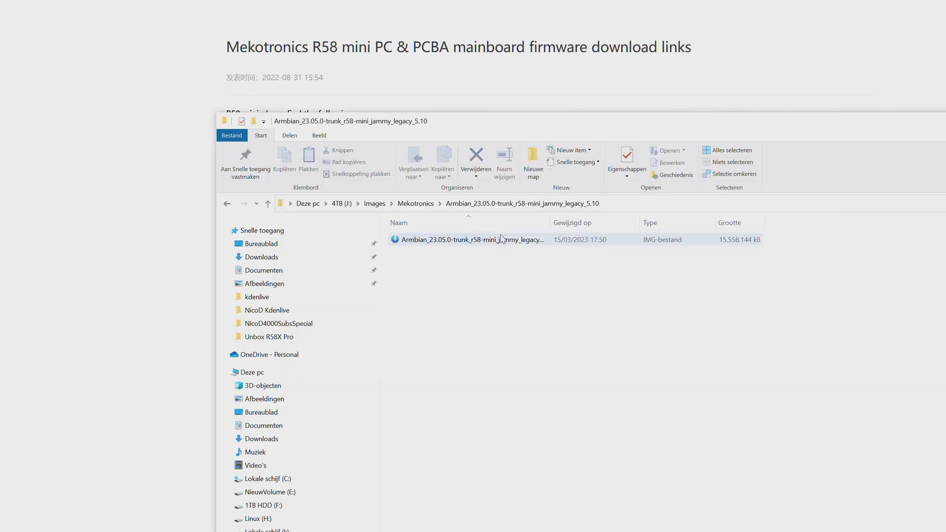
# Copy the Armbian image's full file name from its Properties dialog.
pyautogui.rightClick(495, 243)
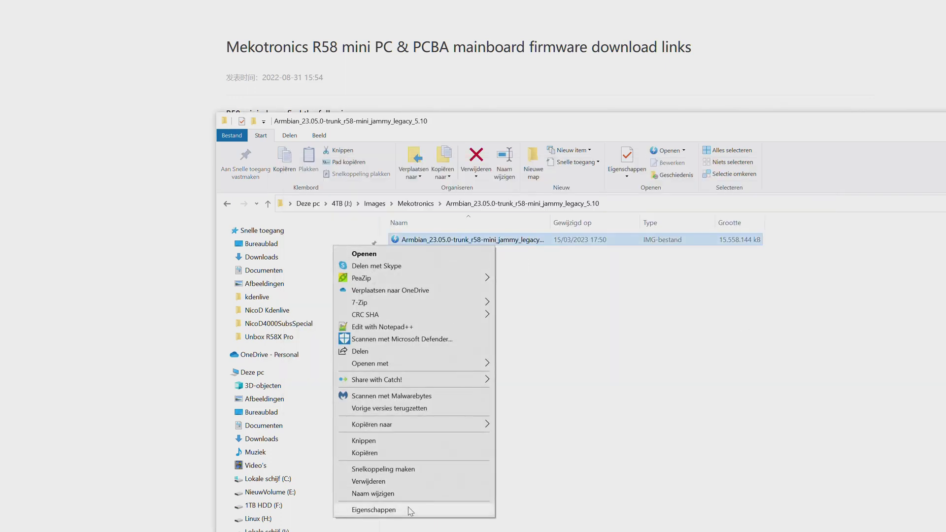
pyautogui.click(374, 510)
pyautogui.click(634, 296)
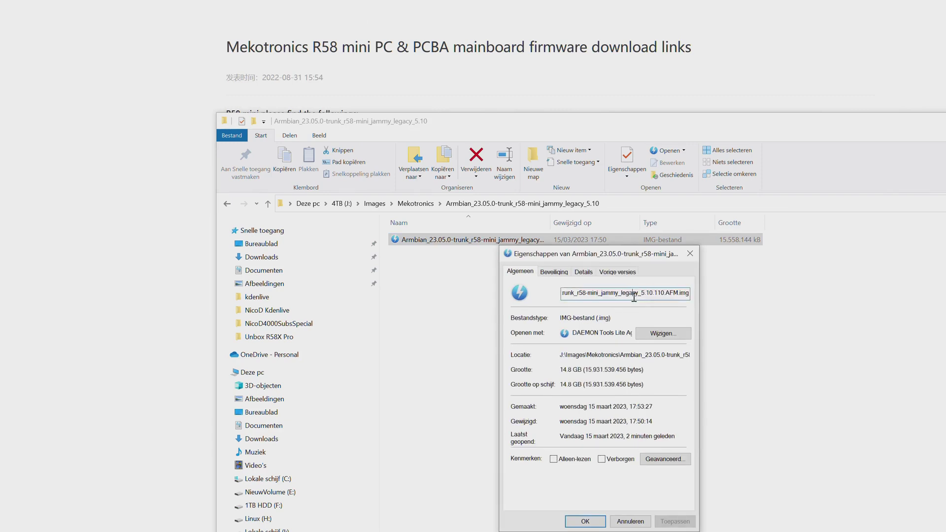
pyautogui.moveTo(587, 295); pyautogui.dragTo(408, 296)
pyautogui.click(688, 294)
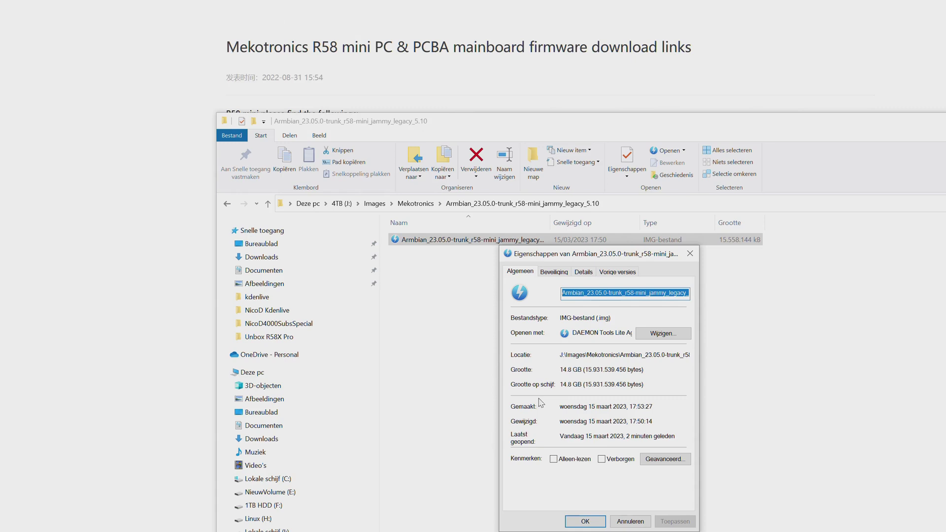
pyautogui.click(630, 523)
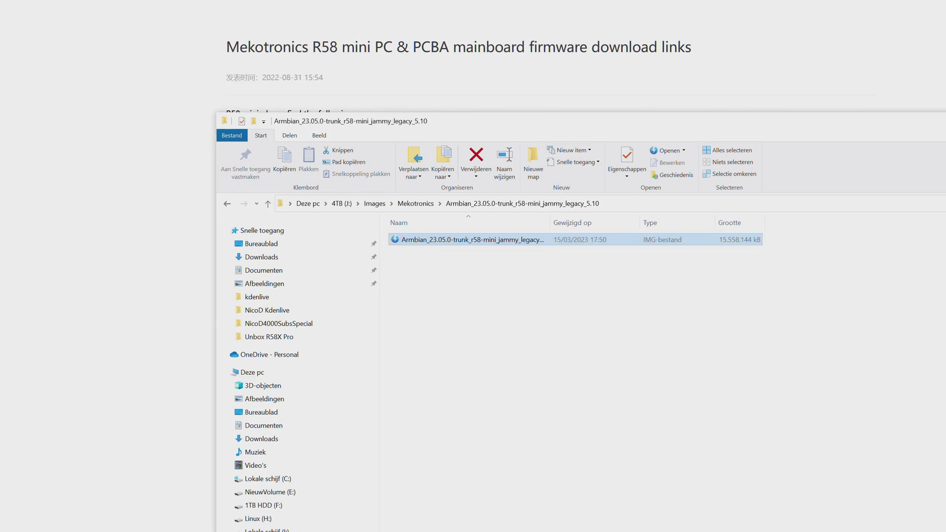
pyautogui.press('super')
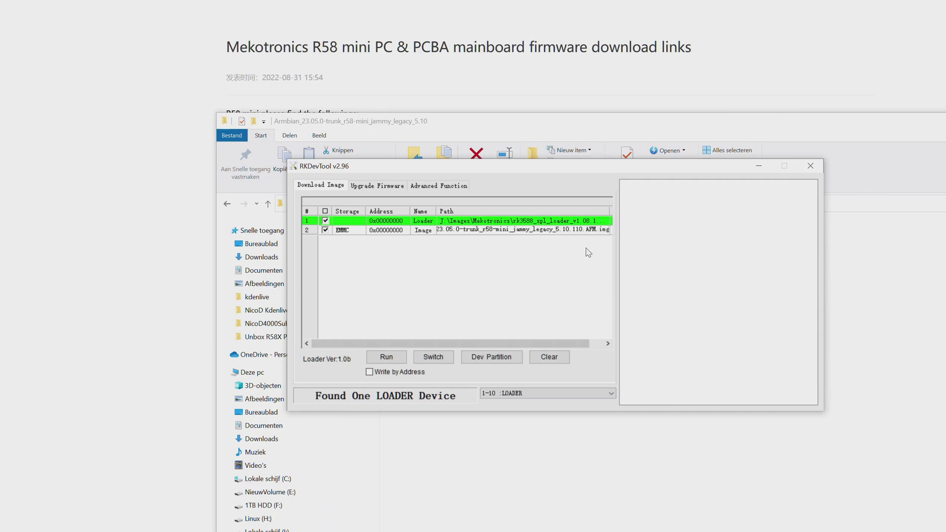
# Finish the path as Armbian_23.05.0-trunk_r58-mini_jammy_legacy_5.10.110.AFM.img, enable Write by Address, and Run.
pyautogui.moveTo(609, 230); pyautogui.dragTo(352, 232)
pyautogui.moveTo(500, 167); pyautogui.dragTo(511, 285)
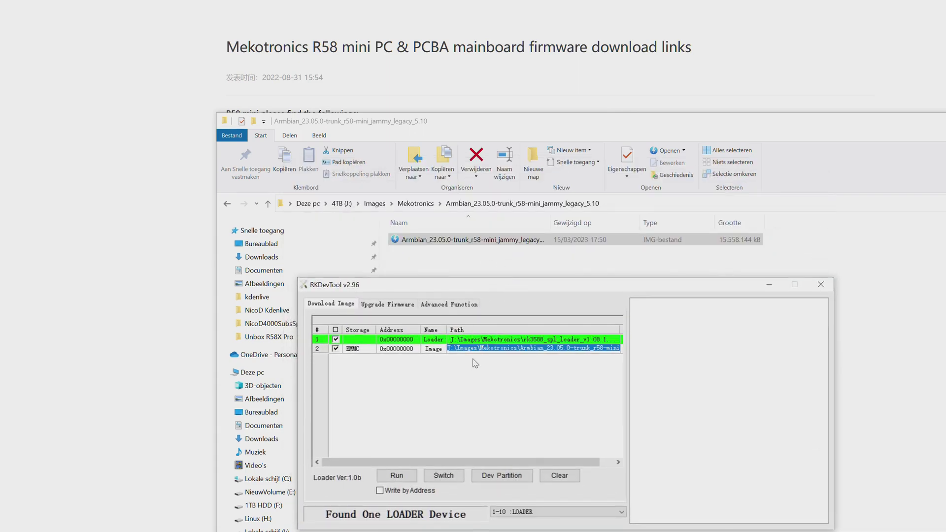
pyautogui.click(503, 378)
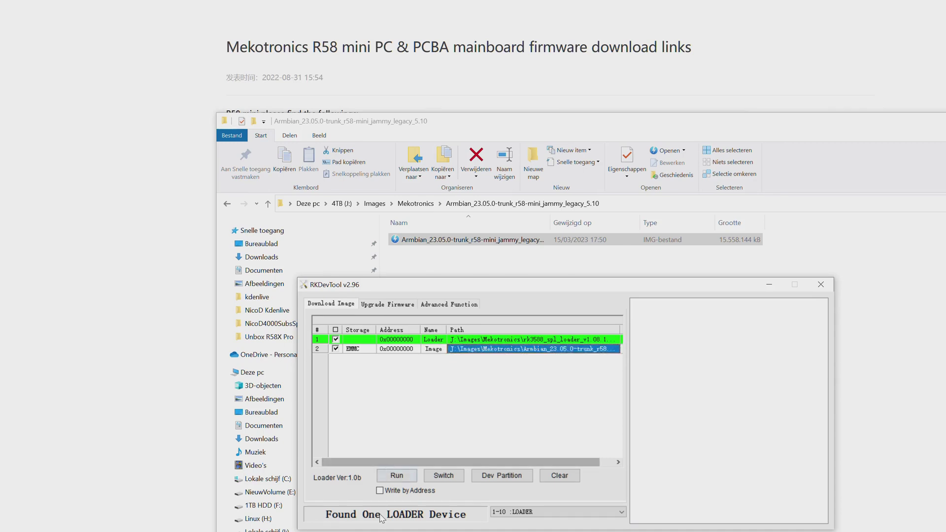
pyautogui.click(387, 494)
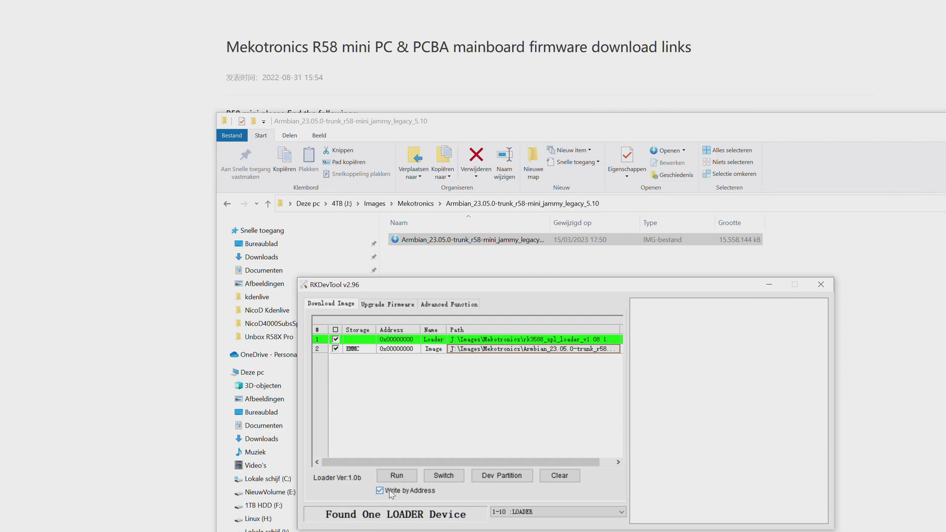
pyautogui.click(396, 476)
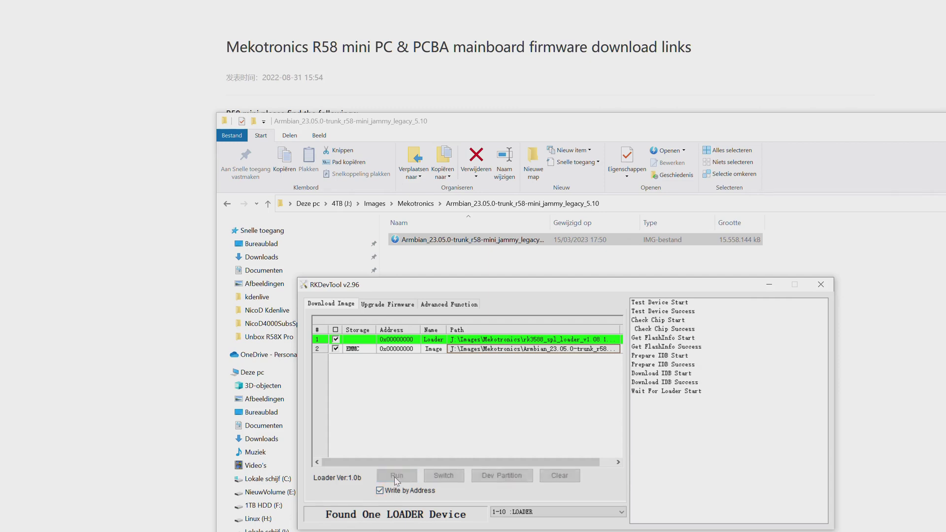